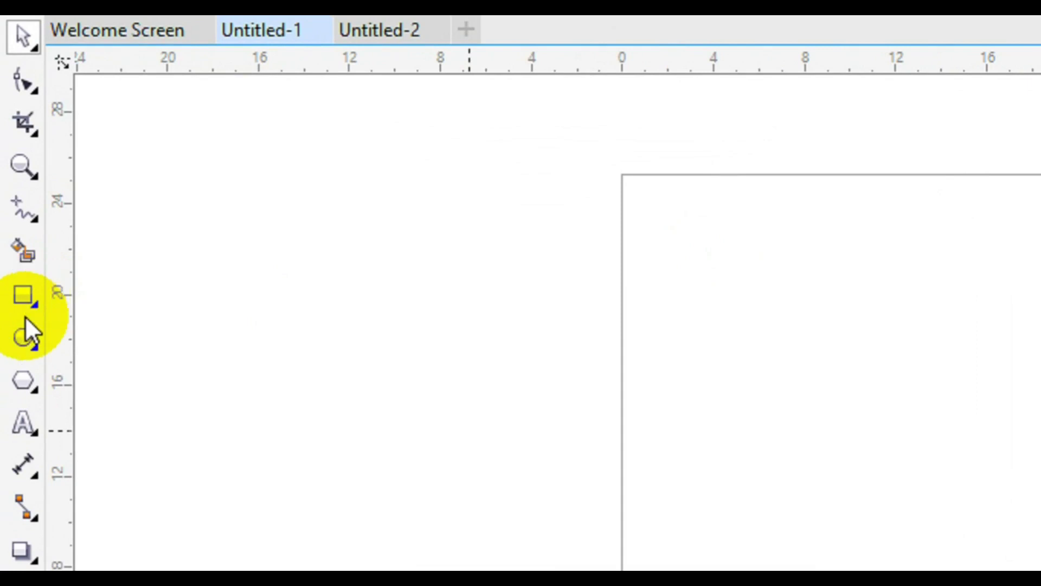
Step: Draw a 3-sided polygon triangle, about 14.4 × 12.5 inches, and shift it up-left on the page
{"action": "left_click", "coordinate": [25, 382]}
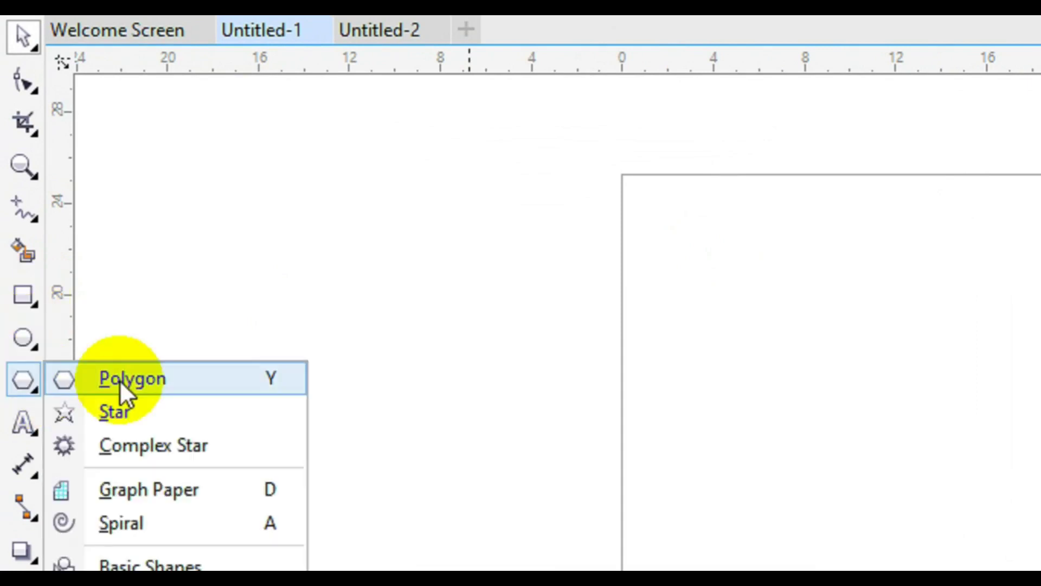
{"action": "left_click", "coordinate": [120, 382]}
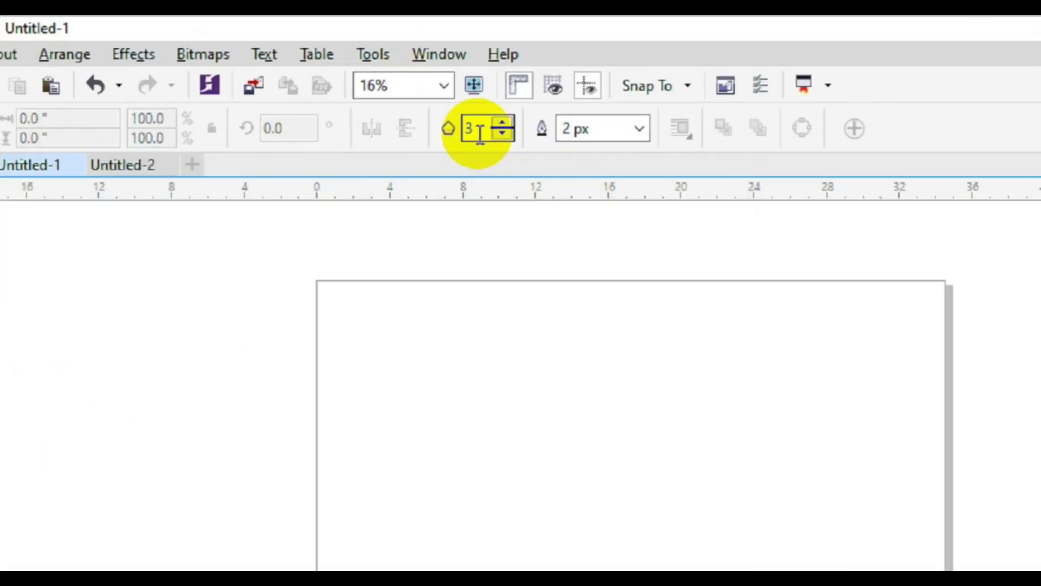
{"action": "double_click", "coordinate": [466, 132]}
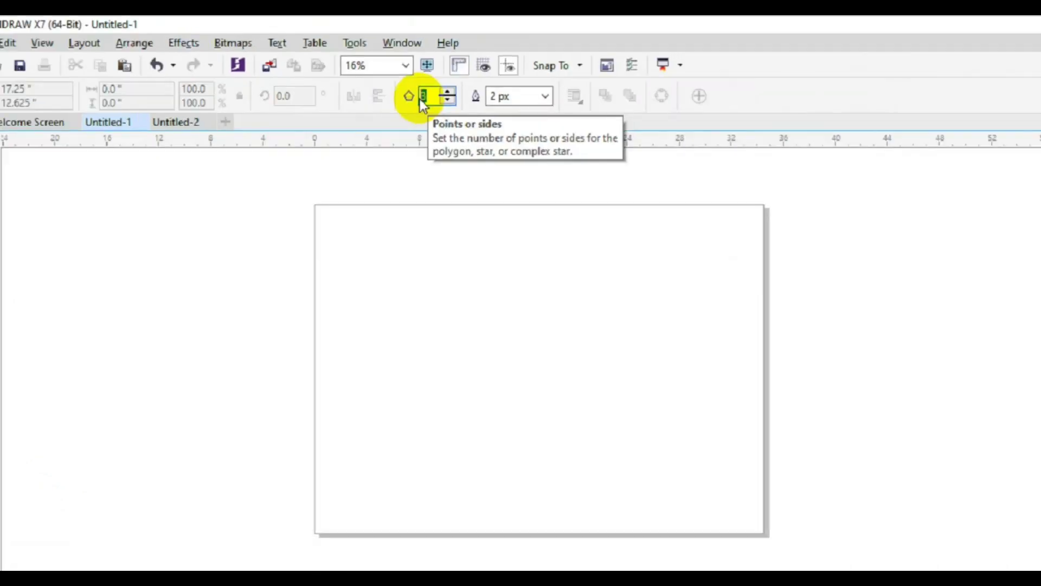
{"action": "left_click", "coordinate": [417, 291]}
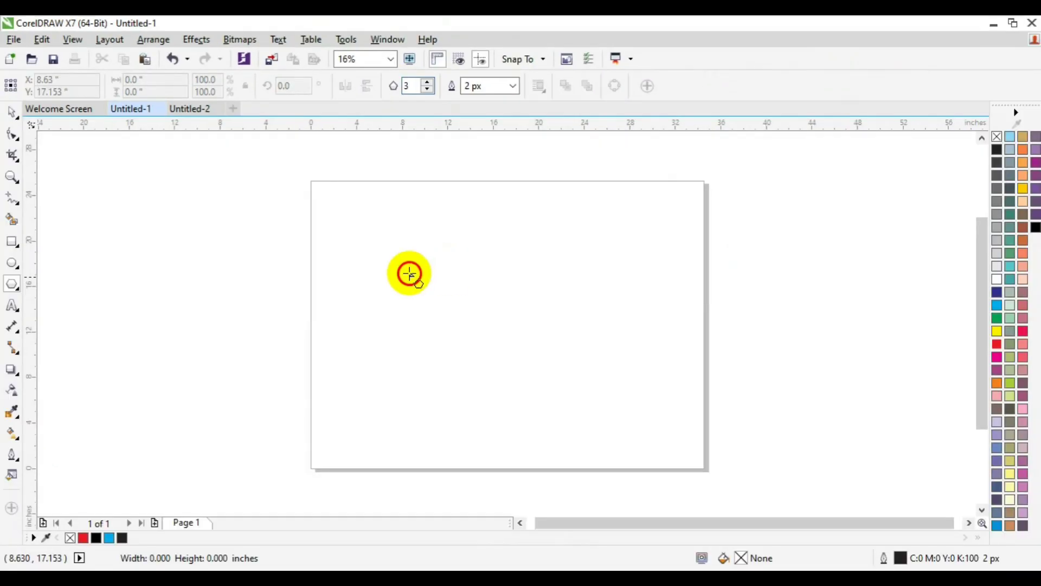
{"action": "left_click_drag", "start_coordinate": [409, 274], "coordinate": [599, 430]}
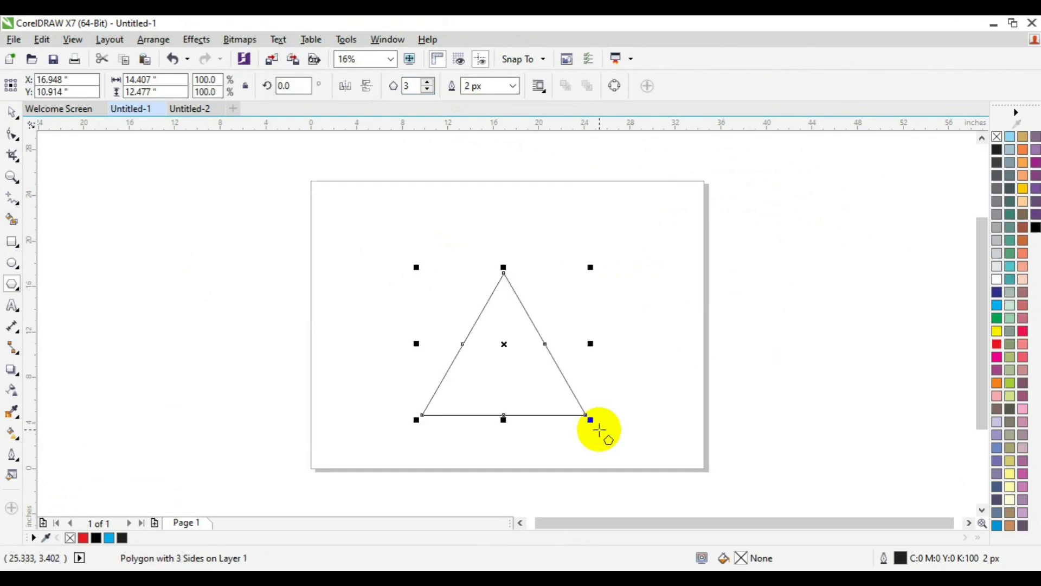
{"action": "left_click_drag", "start_coordinate": [504, 343], "coordinate": [380, 271]}
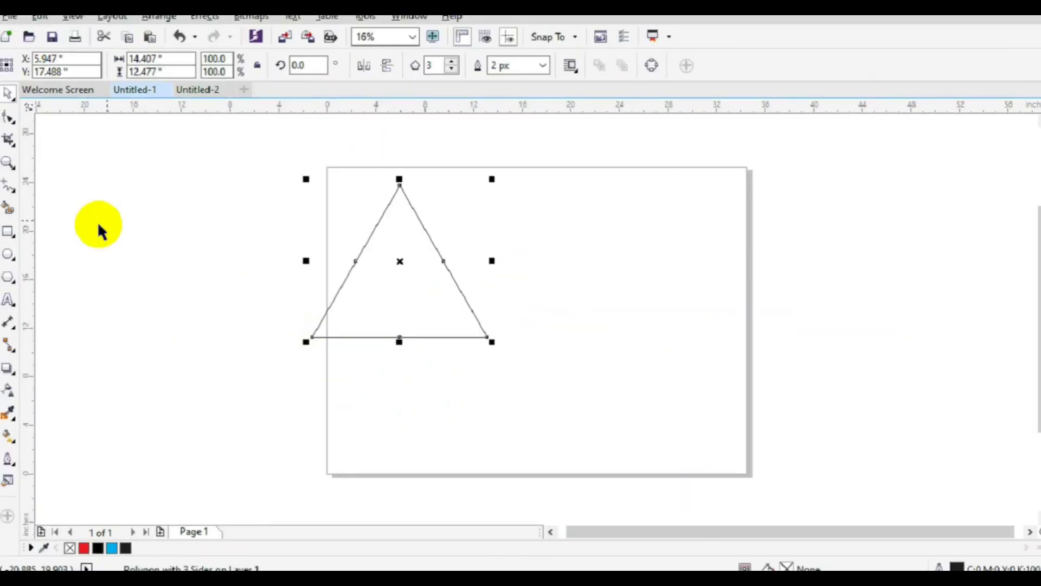
Step: Add a node at the triangle's top corner, convert the segment to a curve, and round all corners
{"action": "left_click", "coordinate": [10, 118]}
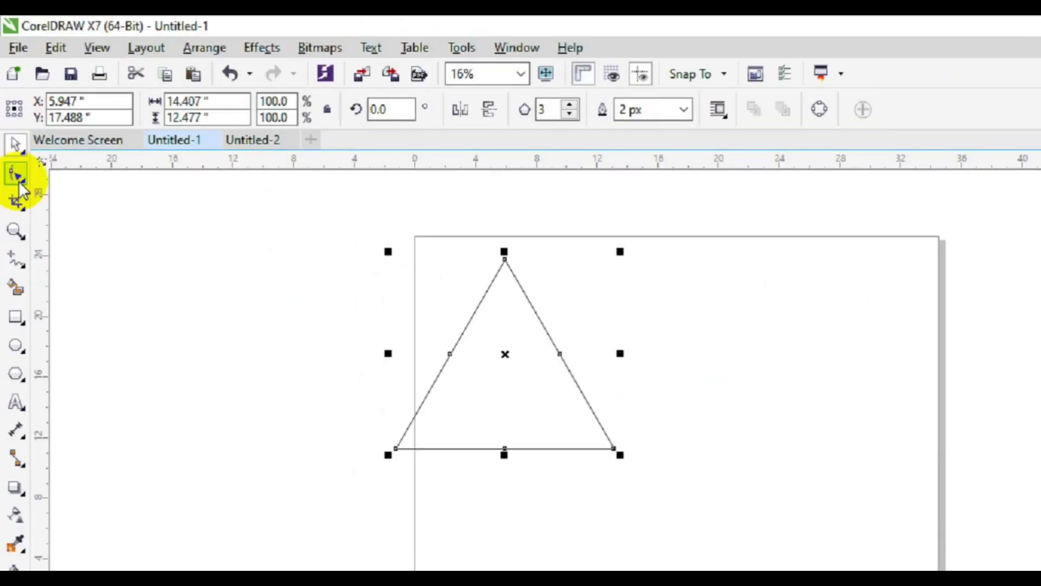
{"action": "left_click", "coordinate": [19, 233]}
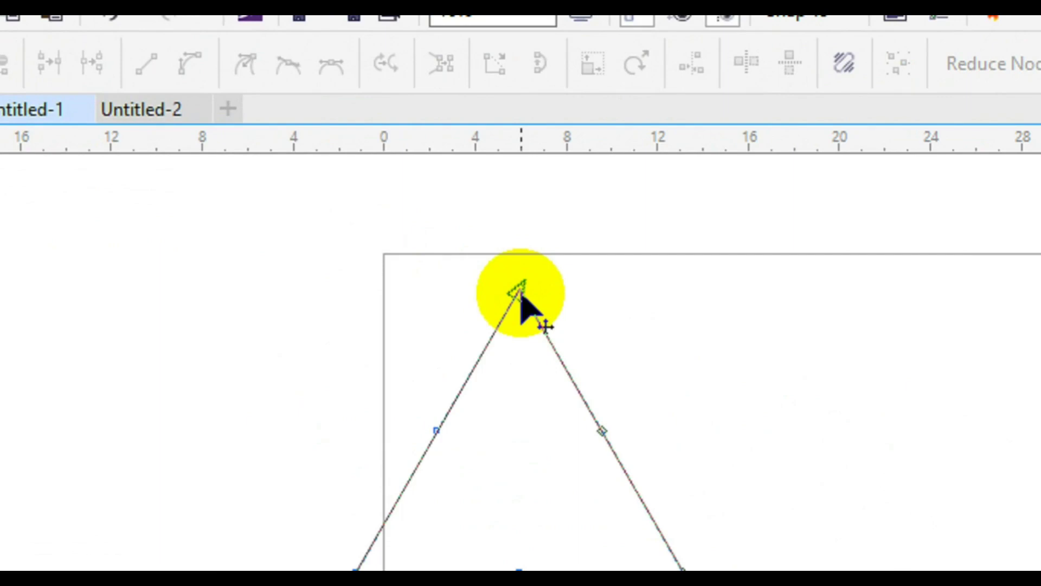
{"action": "right_click", "coordinate": [520, 294]}
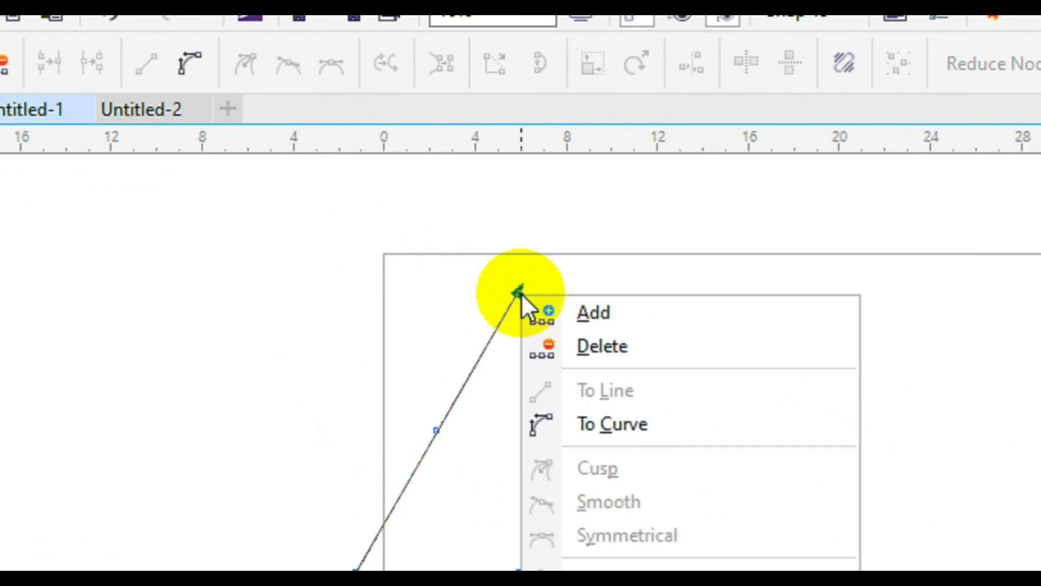
{"action": "left_click", "coordinate": [576, 321]}
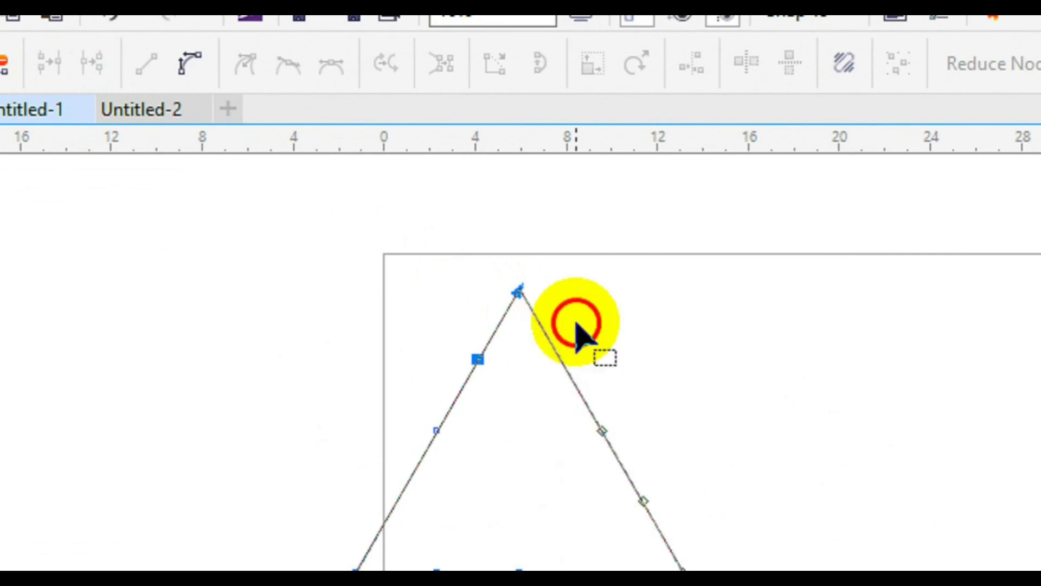
{"action": "right_click", "coordinate": [518, 292]}
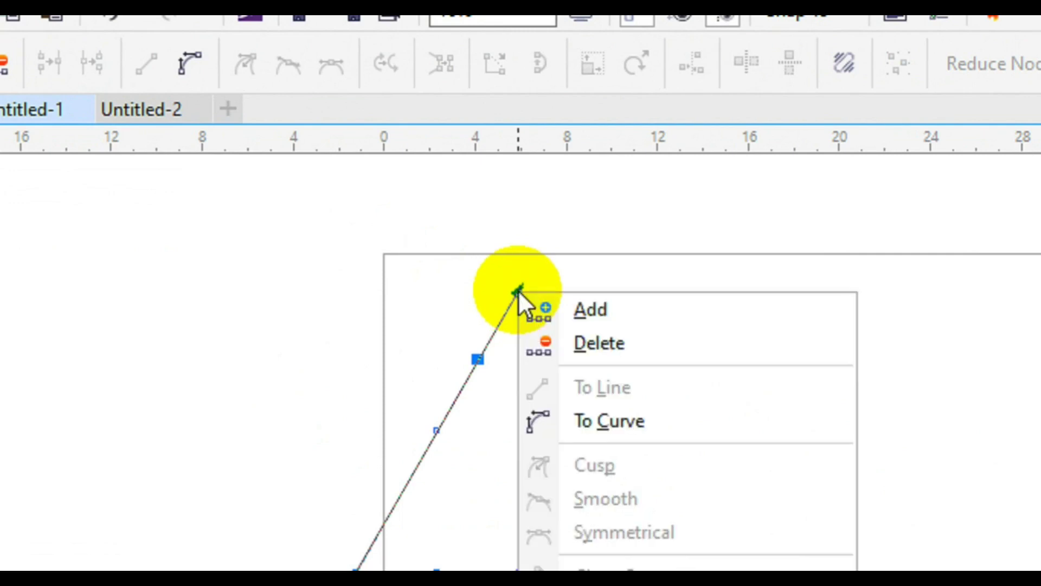
{"action": "left_click", "coordinate": [593, 420]}
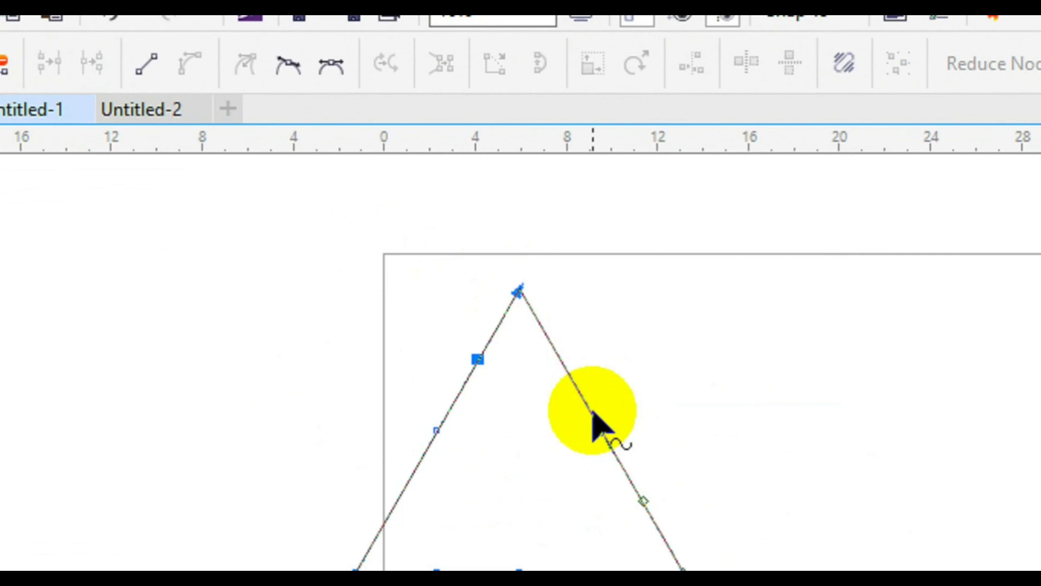
{"action": "left_click", "coordinate": [518, 292]}
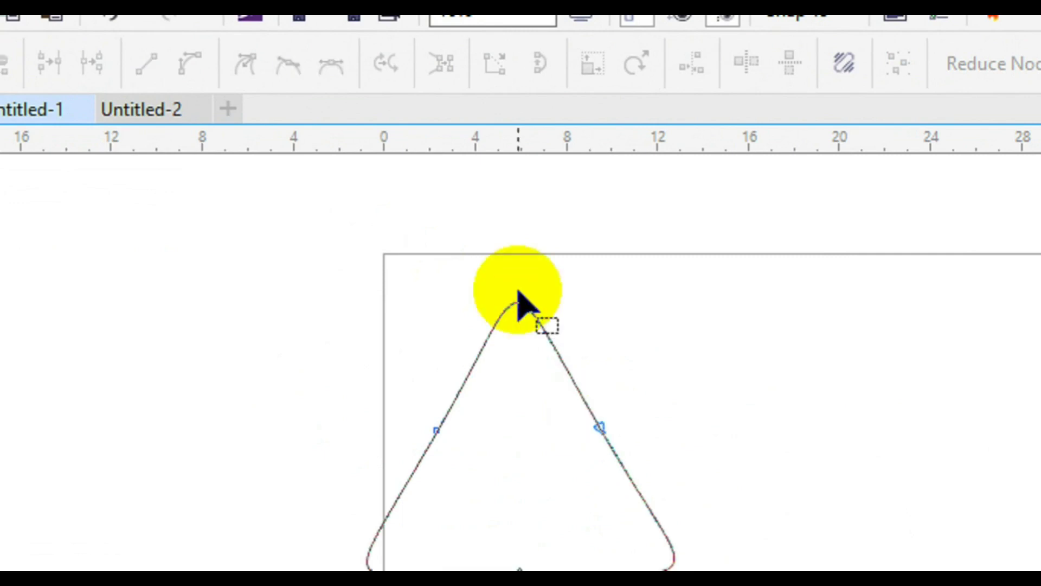
{"action": "key", "text": "space"}
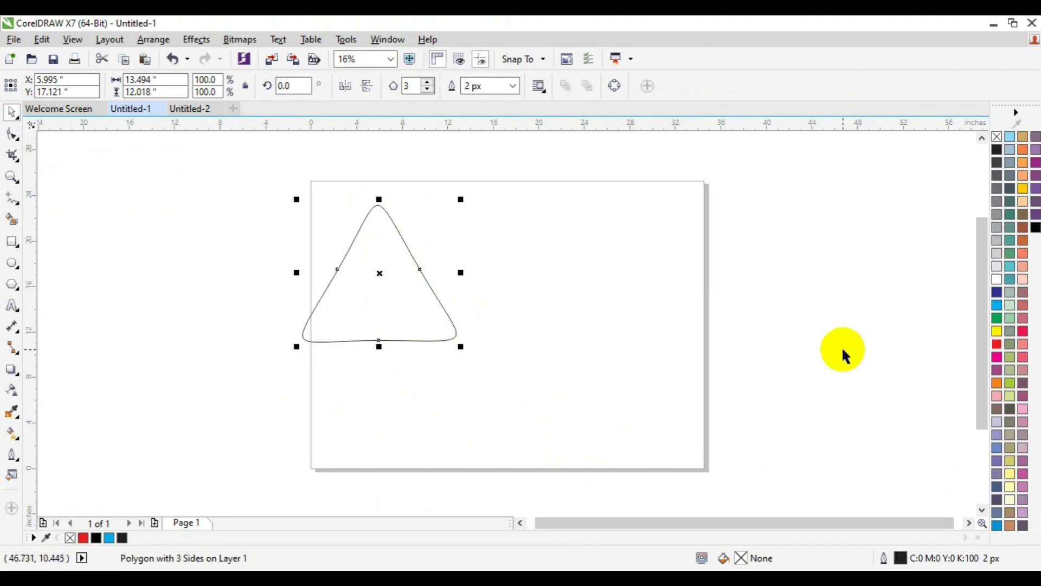
Step: Fill the triangle red, remove its outline, and move it to the page's upper right
{"action": "left_click", "coordinate": [998, 346]}
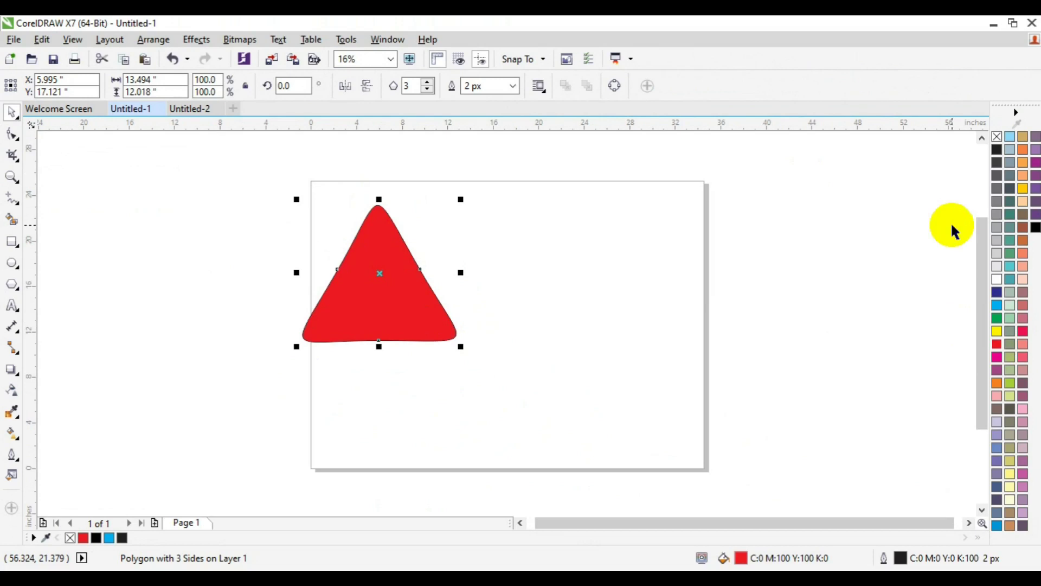
{"action": "right_click", "coordinate": [996, 137]}
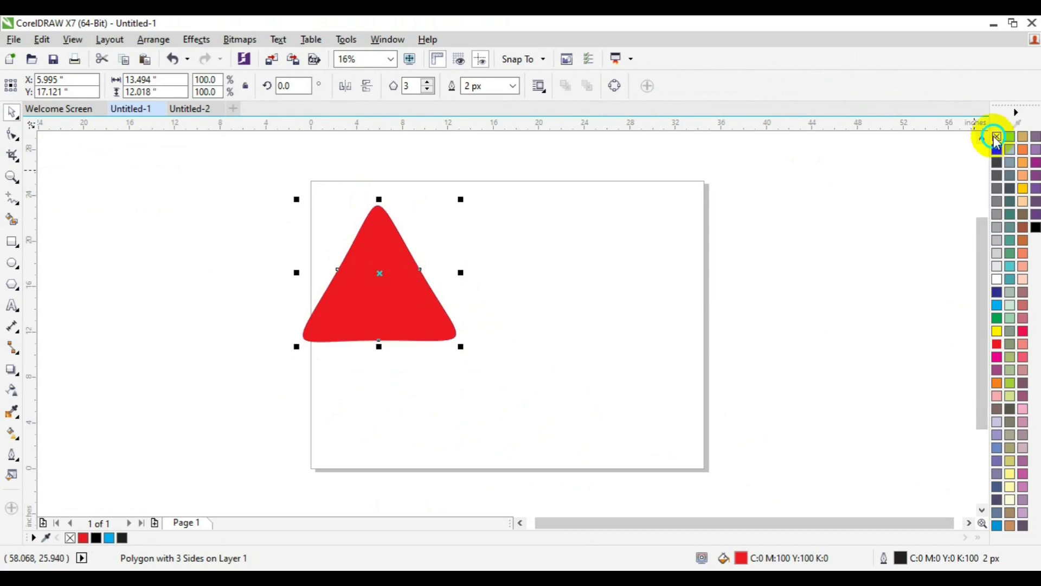
{"action": "left_click", "coordinate": [400, 272]}
{"action": "left_click_drag", "start_coordinate": [400, 272], "coordinate": [641, 252]}
{"action": "left_click", "coordinate": [258, 277]}
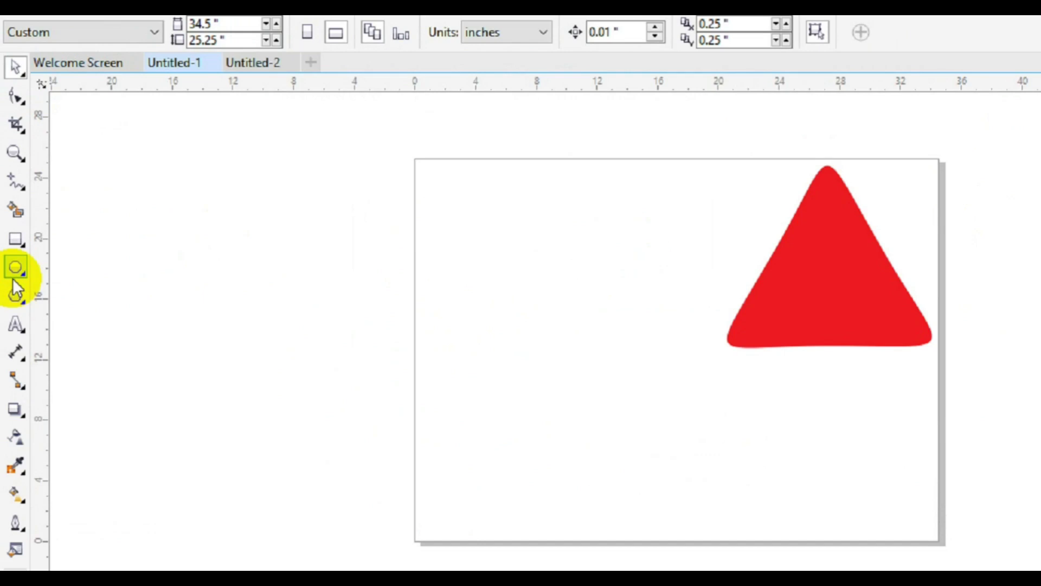
{"action": "left_click", "coordinate": [14, 295]}
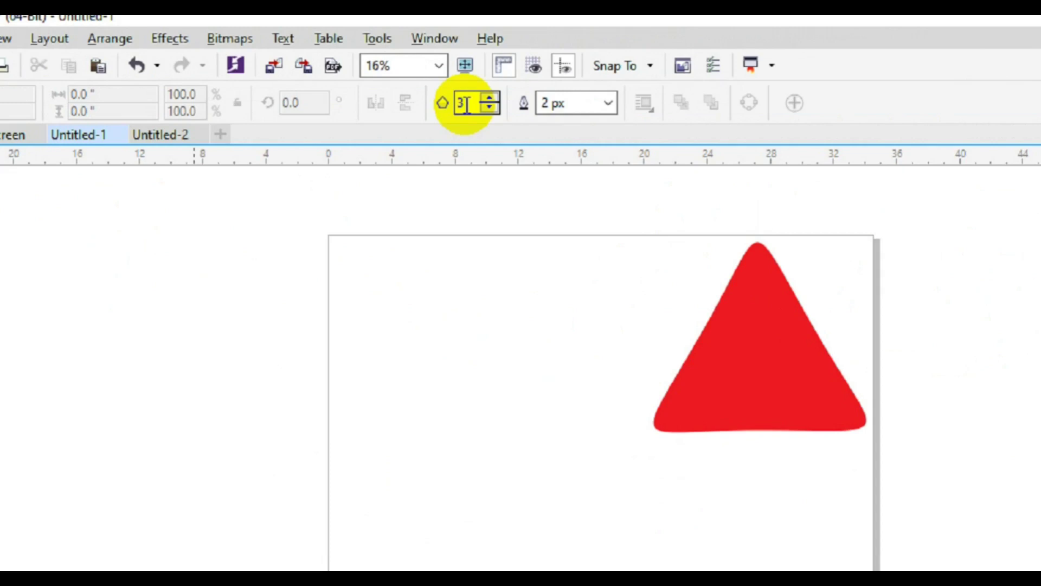
Step: Draw a 6-sided hexagon, centre it on the page with P, then move it left of the triangle
{"action": "left_click_drag", "start_coordinate": [461, 103], "coordinate": [421, 110]}
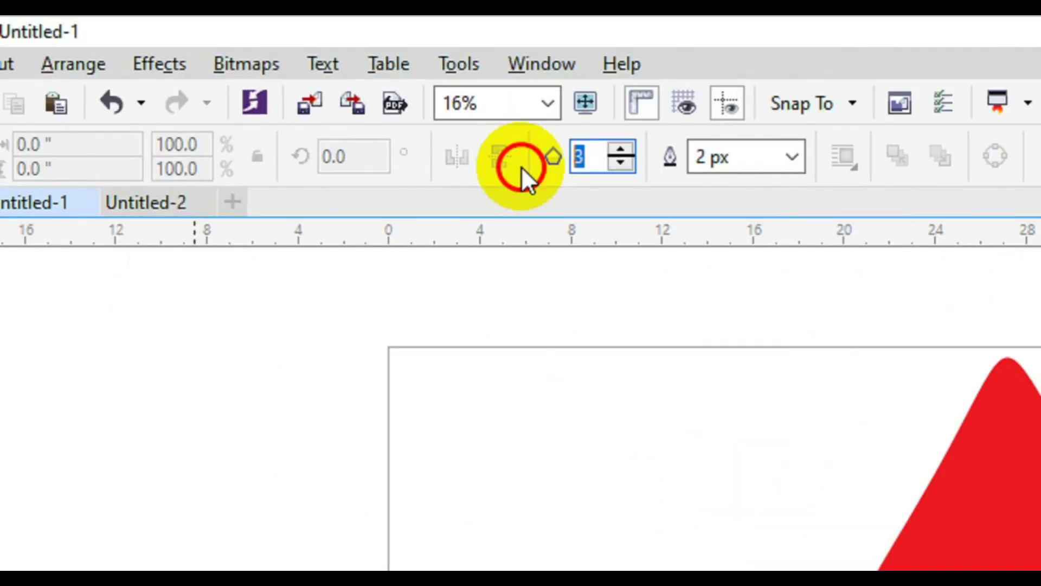
{"action": "type", "text": "6"}
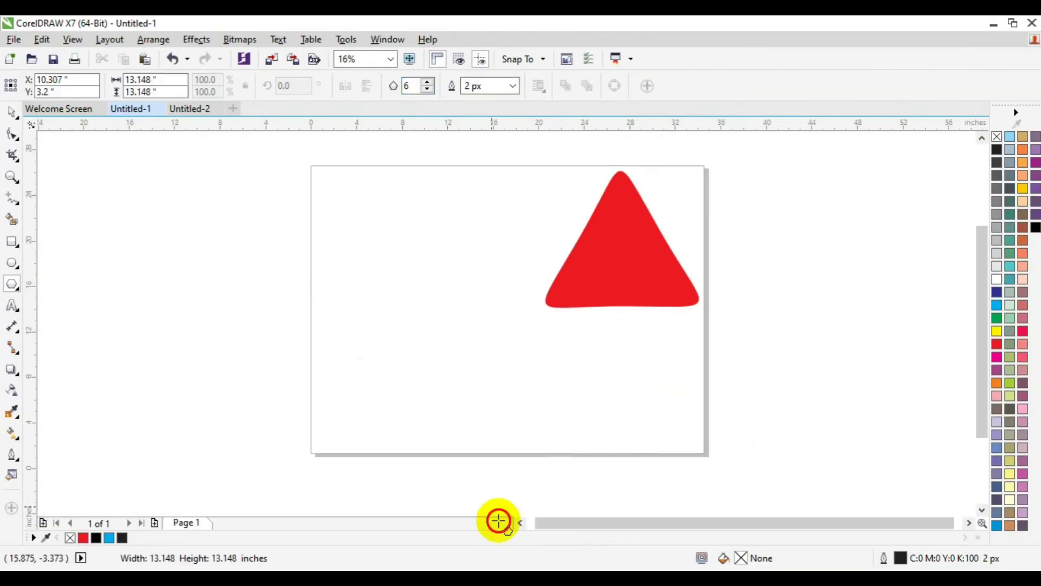
{"action": "mouse_move", "coordinate": [365, 341]}
{"action": "left_mouse_down"}
{"action": "mouse_move", "coordinate": [481, 469]}
{"action": "mouse_move", "coordinate": [479, 461]}
{"action": "left_mouse_up"}
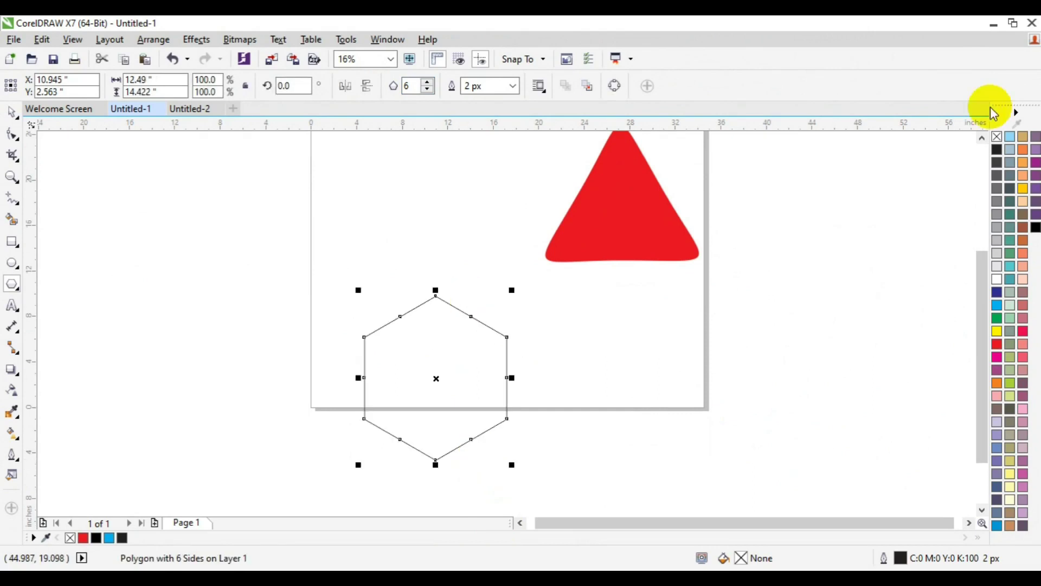
{"action": "left_click", "coordinate": [982, 137]}
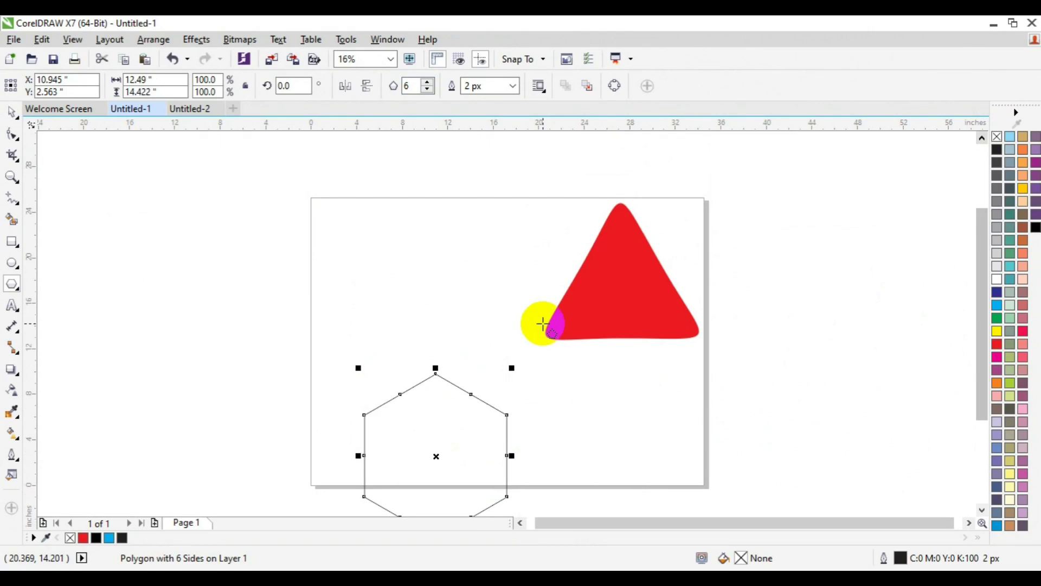
{"action": "key", "text": "p"}
{"action": "key", "text": "space"}
{"action": "left_click_drag", "start_coordinate": [530, 334], "coordinate": [470, 341]}
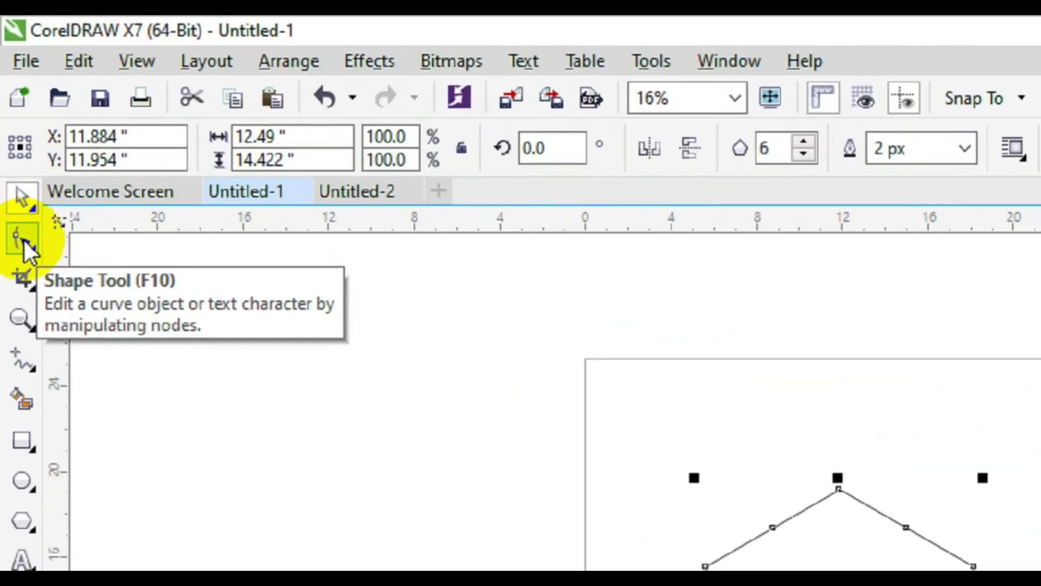
Step: Add a node at the hexagon's top, convert the edge to a curve, and round all six corners
{"action": "left_click", "coordinate": [18, 205]}
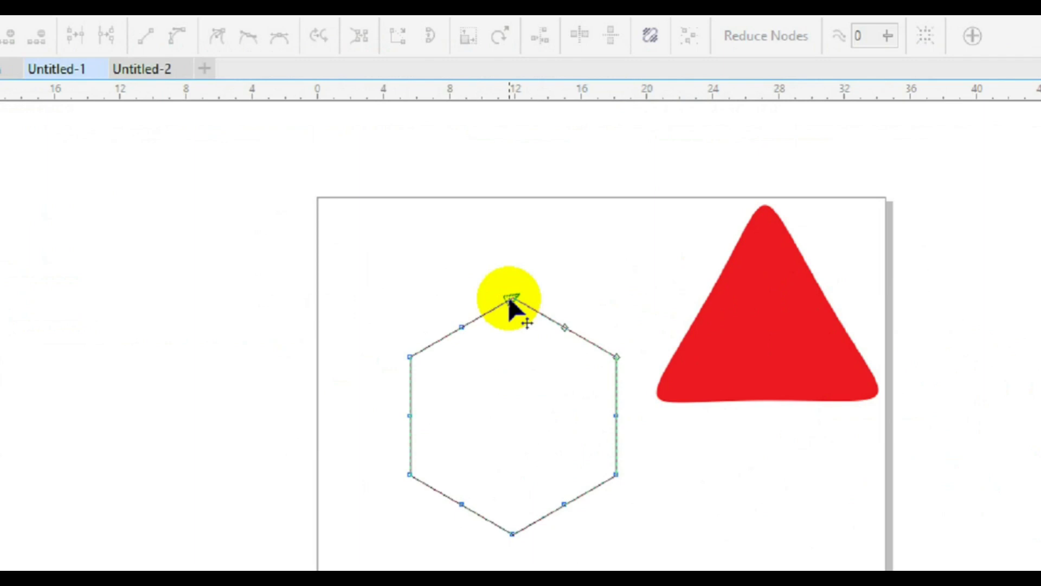
{"action": "left_click", "coordinate": [512, 300]}
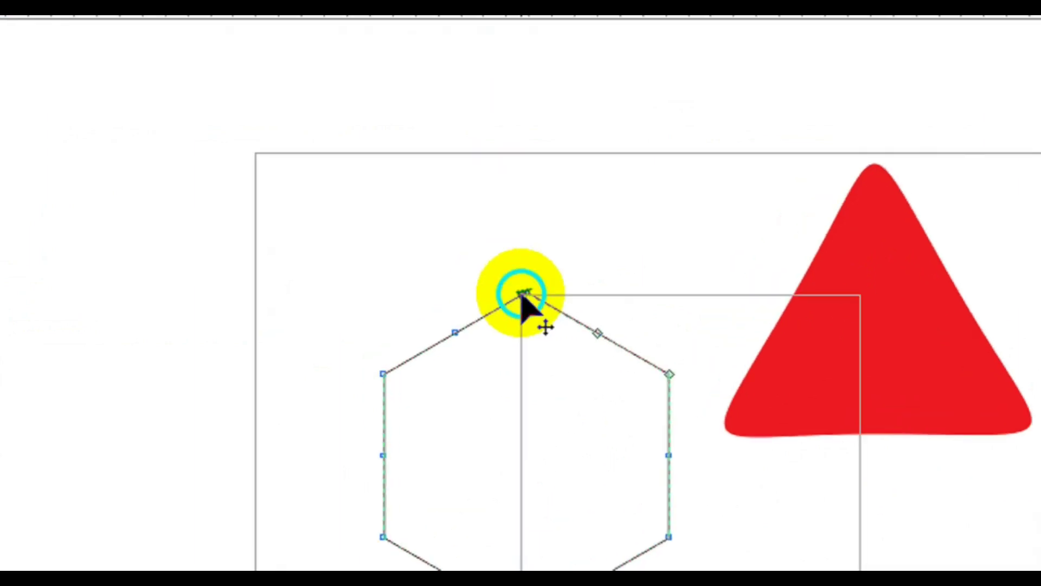
{"action": "right_click", "coordinate": [521, 295]}
{"action": "left_click", "coordinate": [592, 321]}
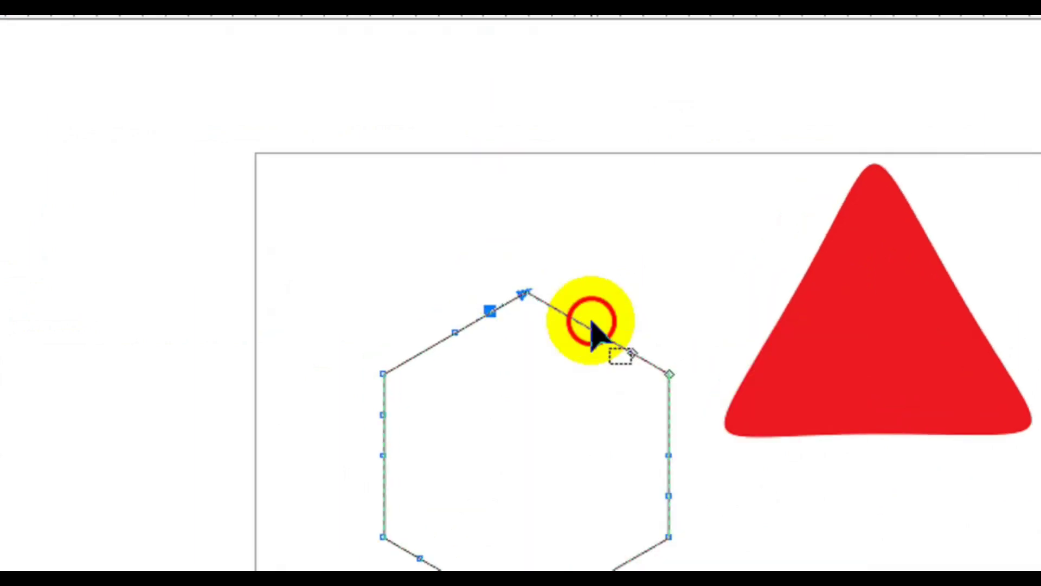
{"action": "left_click", "coordinate": [523, 296]}
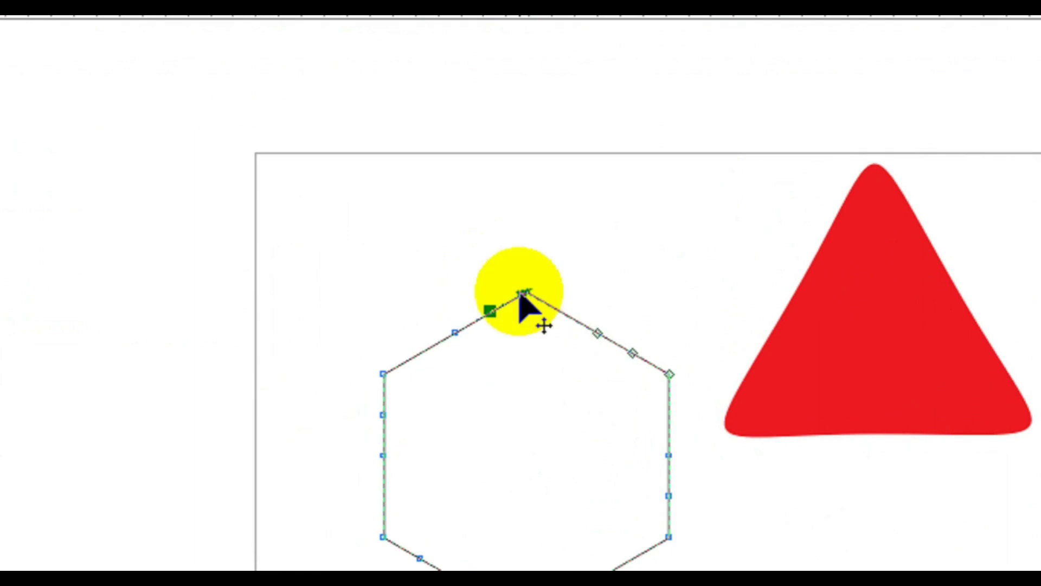
{"action": "right_click", "coordinate": [521, 296]}
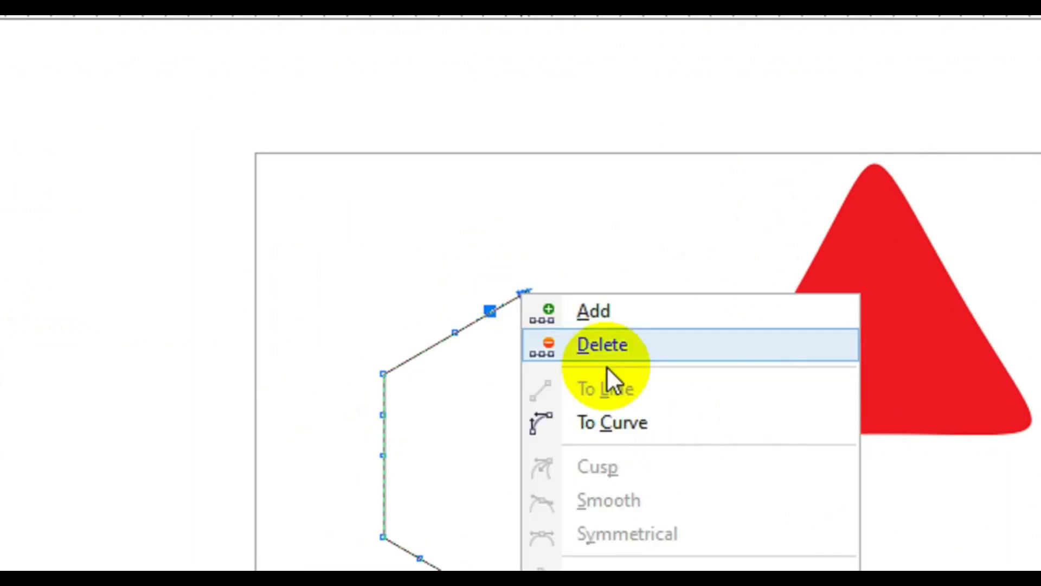
{"action": "left_click", "coordinate": [611, 420]}
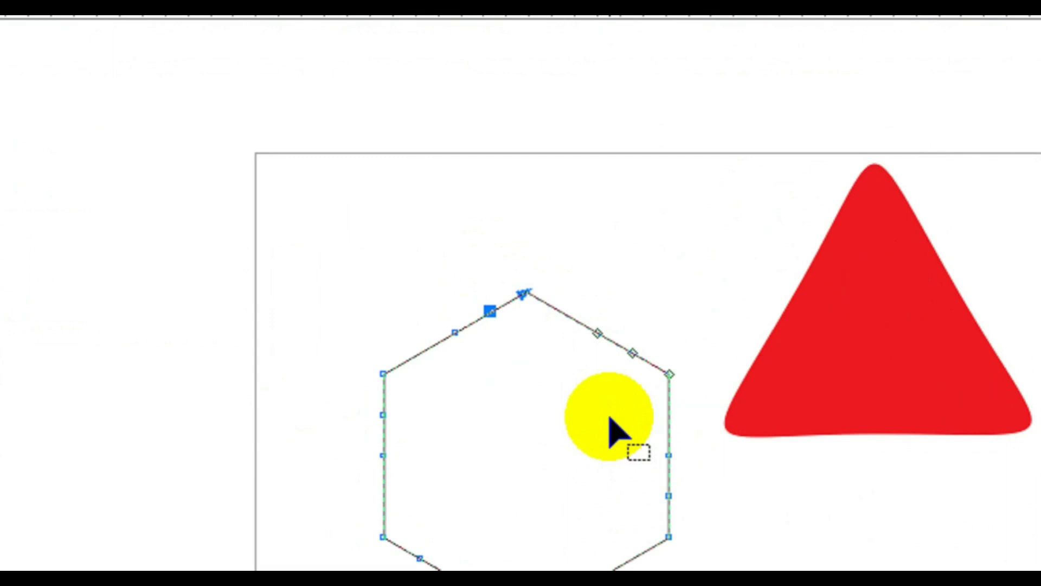
{"action": "left_click", "coordinate": [525, 296]}
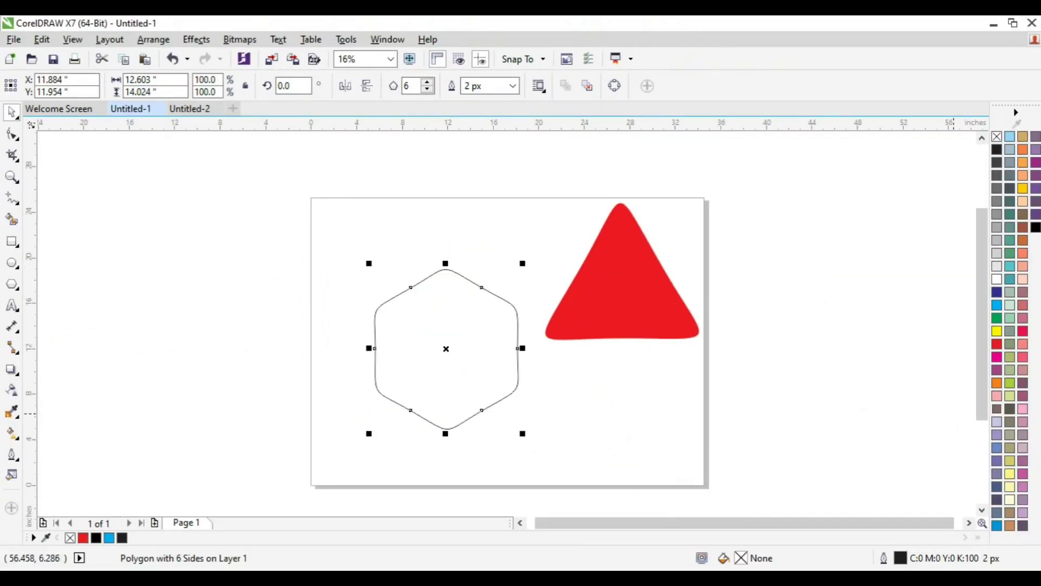
{"action": "left_click", "coordinate": [998, 306]}
Step: Fill the hexagon dark blue and drag it directly beneath the red triangle
{"action": "left_click", "coordinate": [999, 307]}
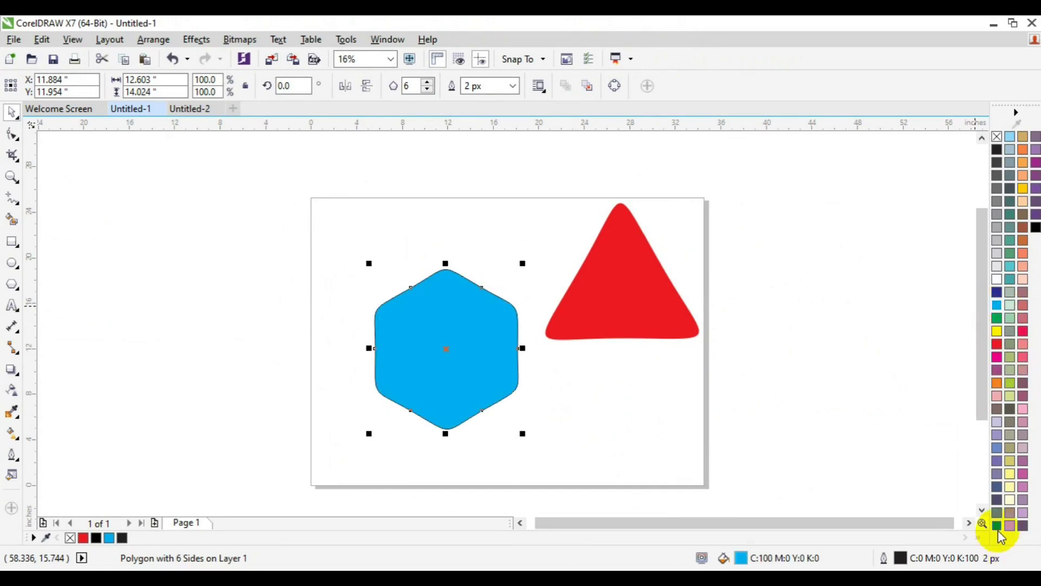
{"action": "left_click", "coordinate": [998, 528]}
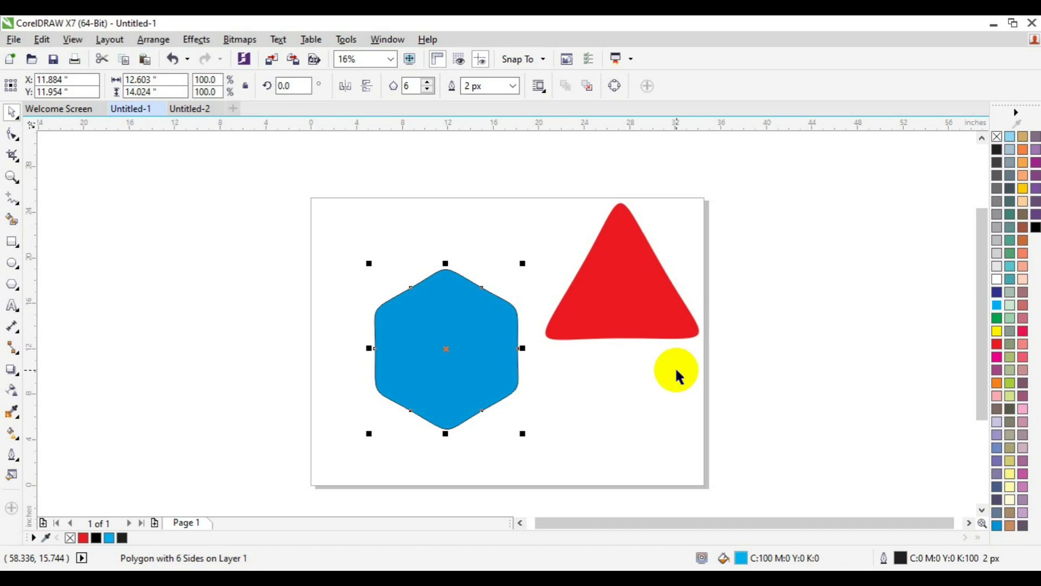
{"action": "left_click", "coordinate": [789, 316]}
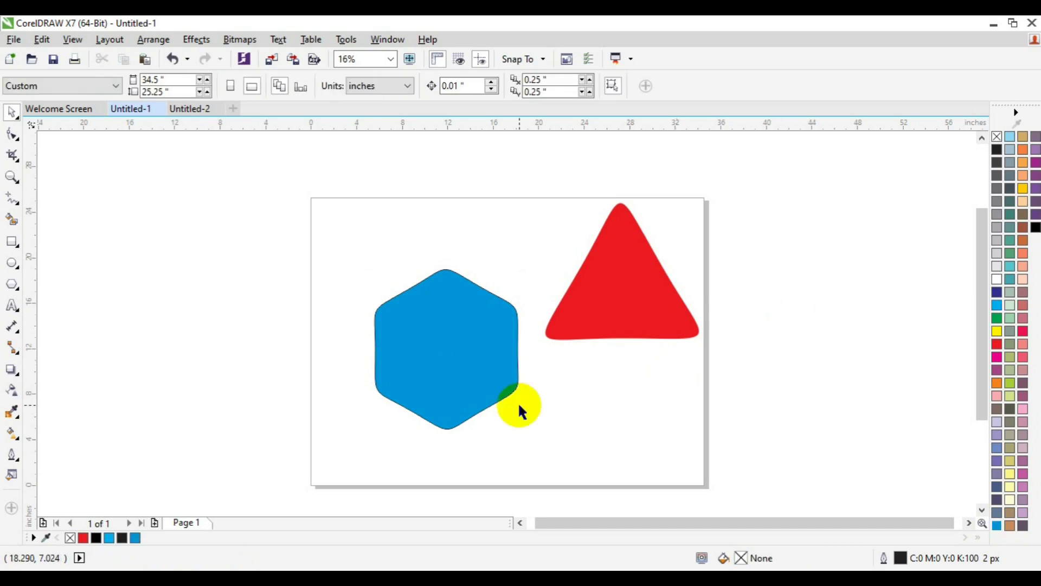
{"action": "left_click", "coordinate": [460, 392]}
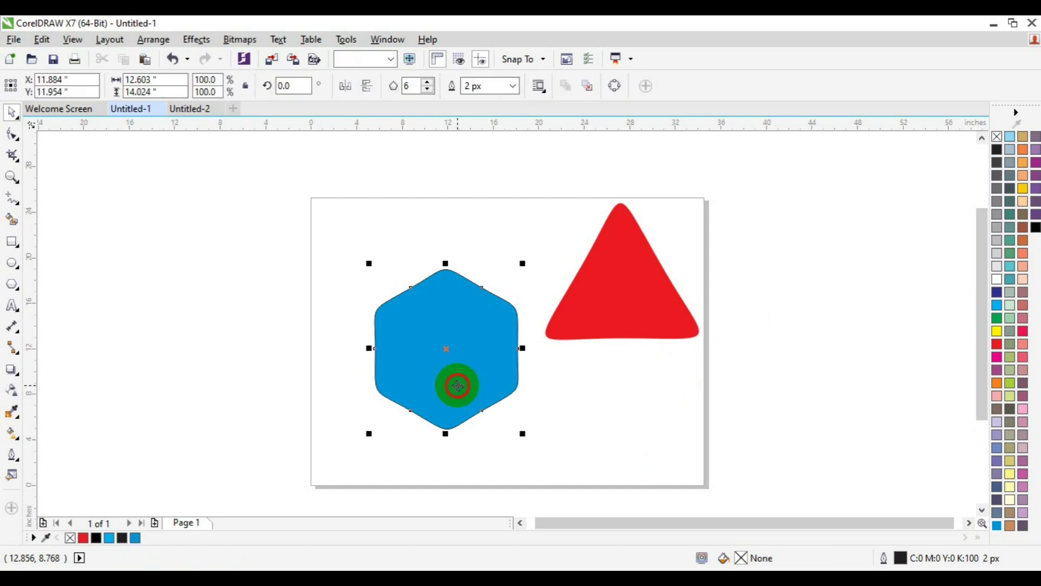
{"action": "left_click_drag", "start_coordinate": [460, 385], "coordinate": [642, 460]}
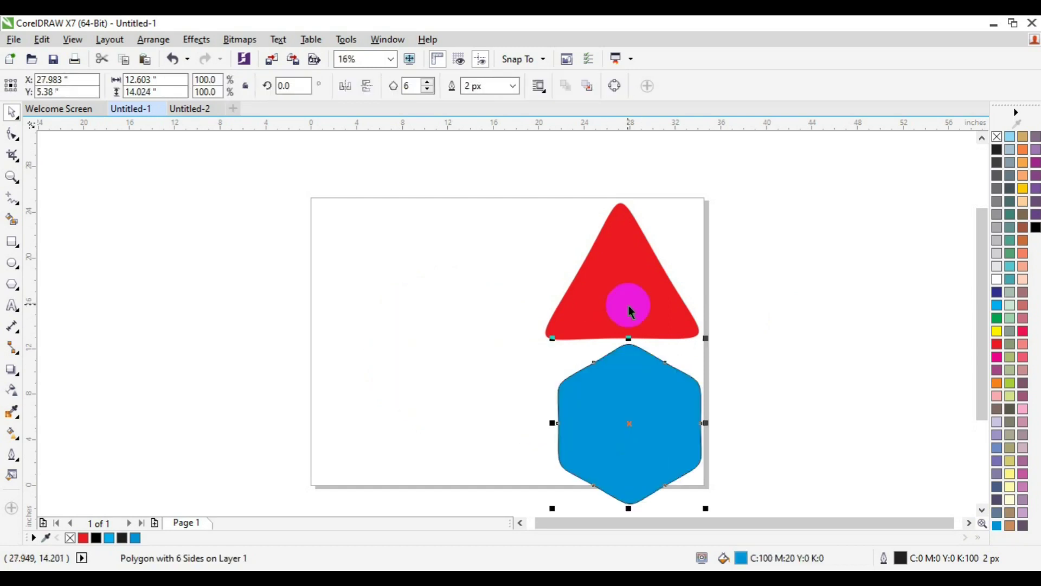
Step: Enlarge the red triangle to 118.6% and centre-align it horizontally with the hexagon
{"action": "left_click", "coordinate": [711, 337]}
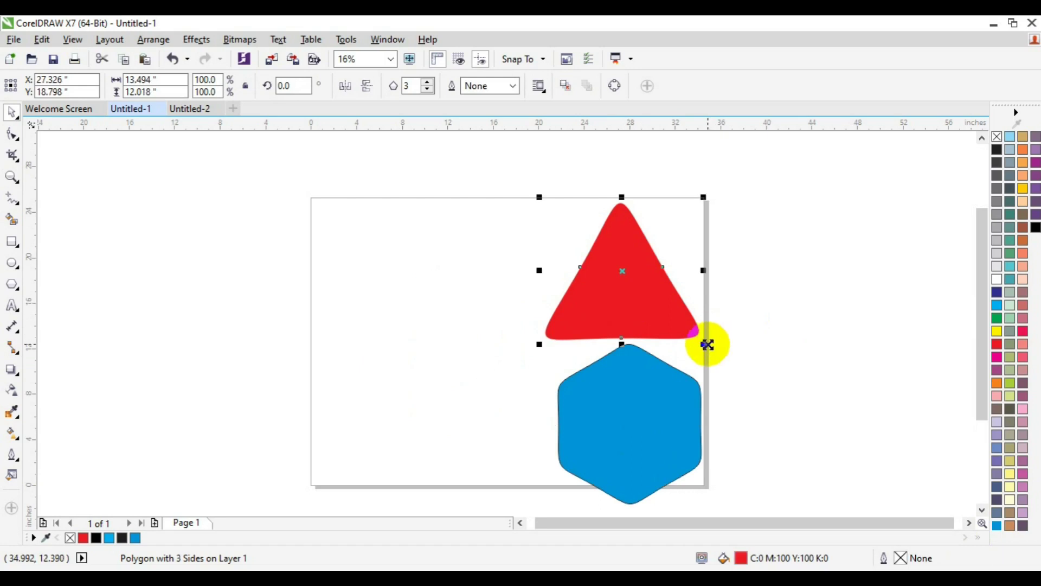
{"action": "left_click_drag", "start_coordinate": [705, 344], "coordinate": [722, 361]}
{"action": "left_click", "coordinate": [657, 412], "text": "shift"}
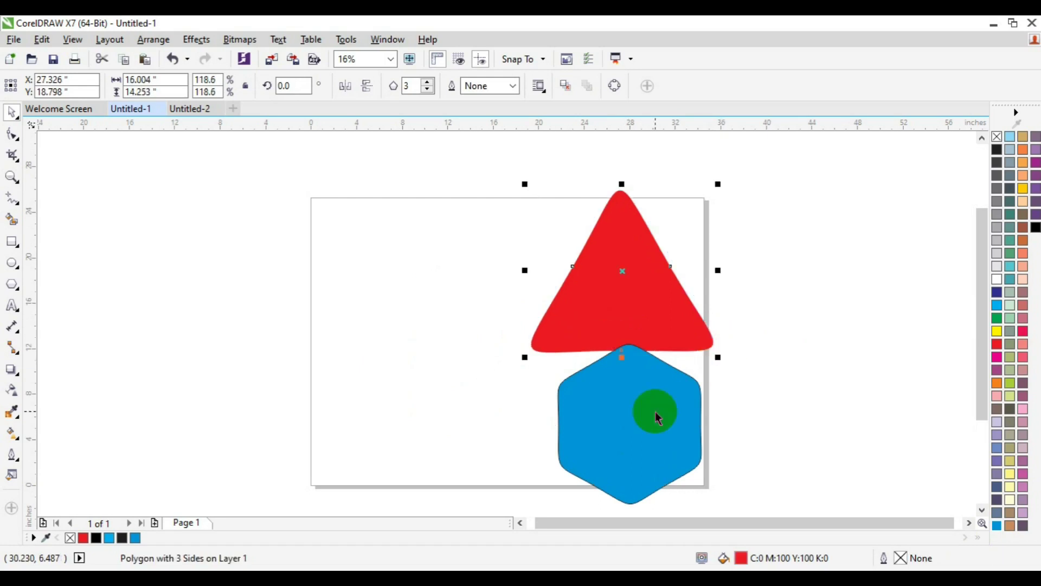
{"action": "key", "text": "c"}
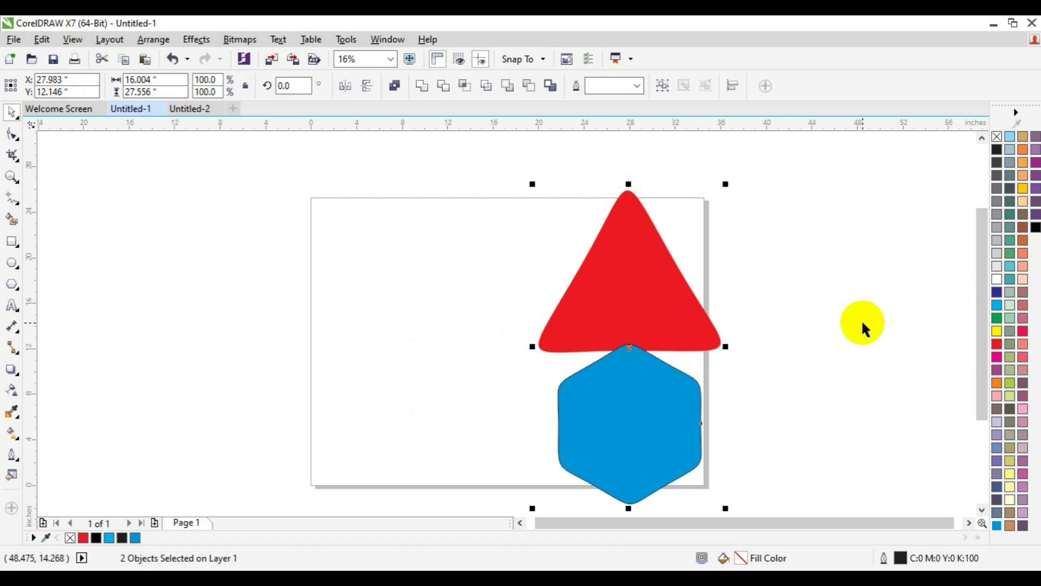
Step: Raise the triangle above the hexagon and group the two shapes with Ctrl+G
{"action": "left_click", "coordinate": [644, 297]}
{"action": "left_click_drag", "start_coordinate": [643, 293], "coordinate": [645, 262]}
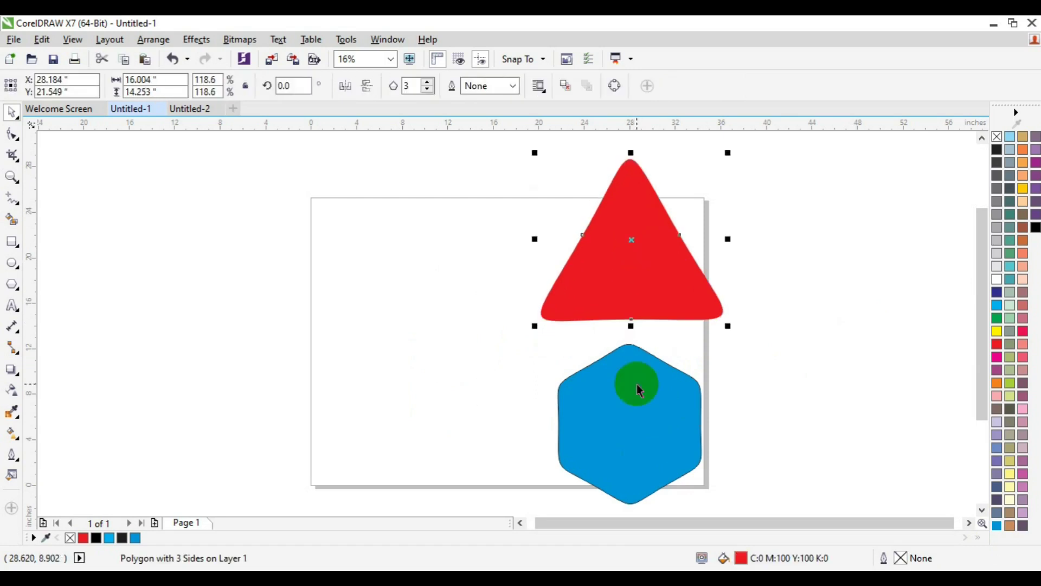
{"action": "left_click", "coordinate": [639, 390], "text": "shift"}
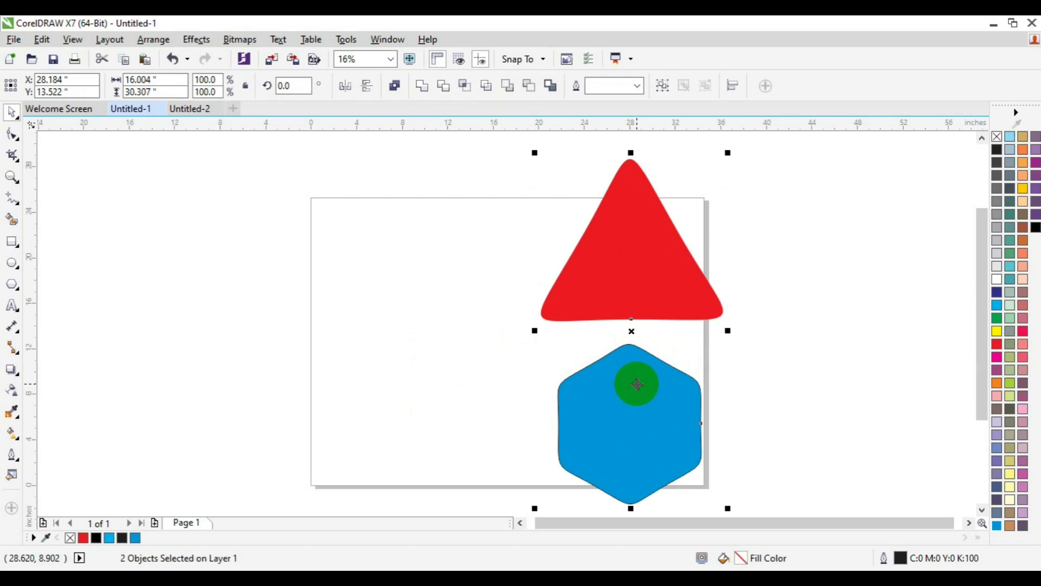
{"action": "key", "text": "ctrl+g"}
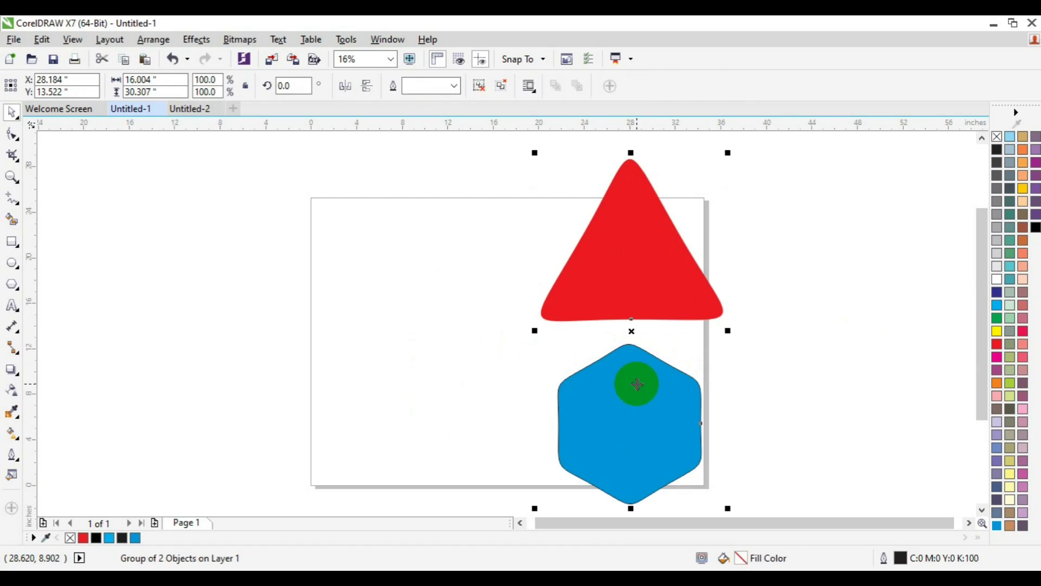
{"action": "left_click_drag", "start_coordinate": [637, 384], "coordinate": [420, 399]}
{"action": "key", "text": "ctrl+z"}
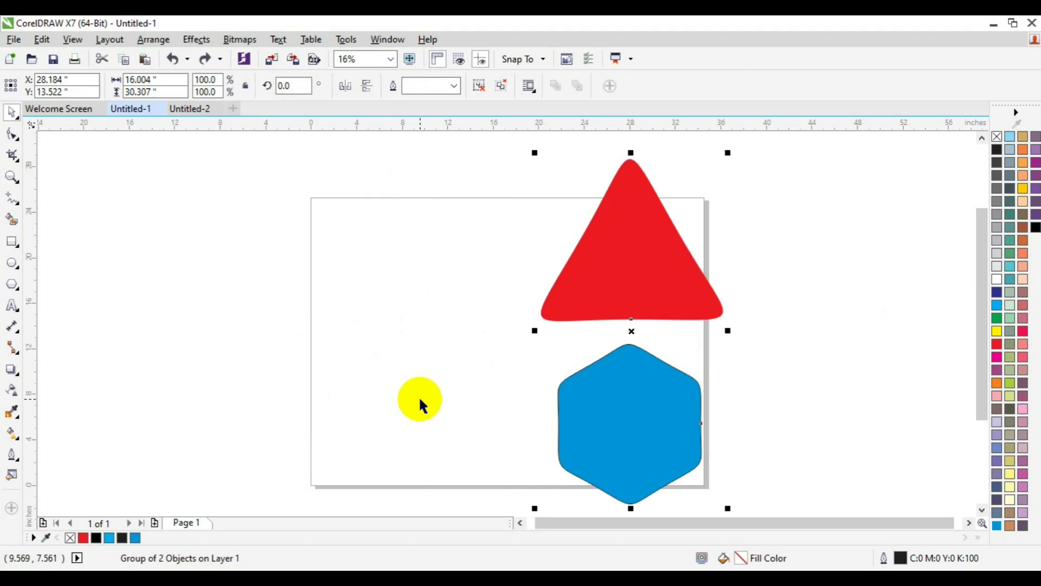
{"action": "left_click", "coordinate": [842, 391]}
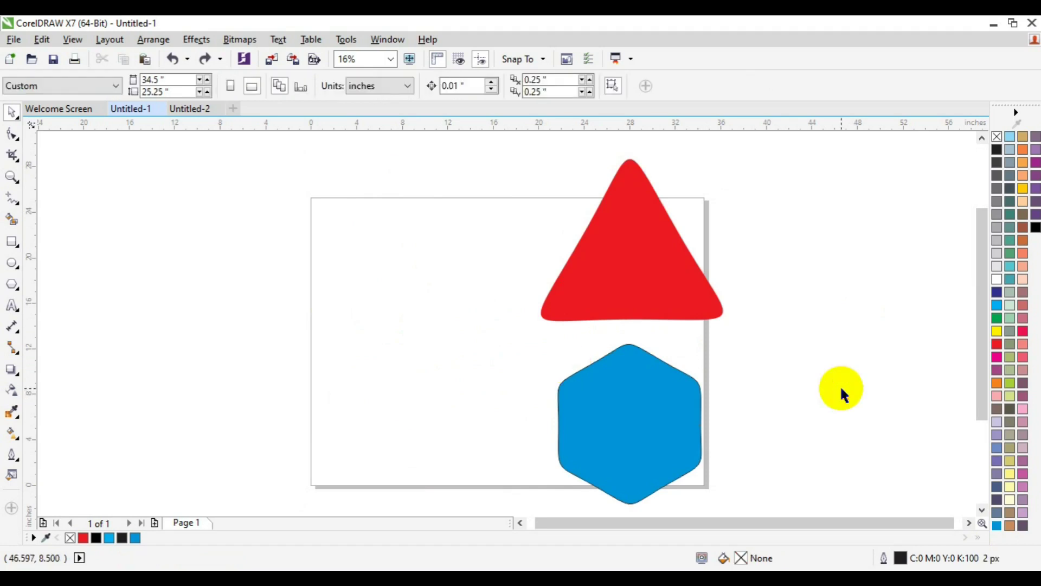